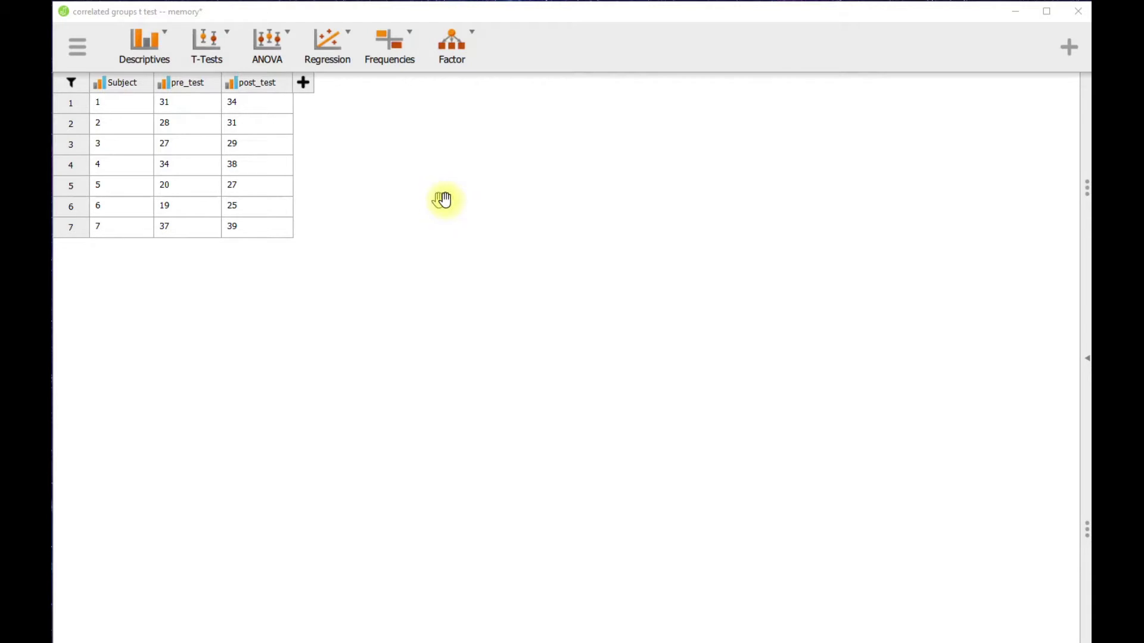
# Step: Start a classical Paired Samples T-Test analysis and enable the normality assumption check
pyautogui.click(227, 38)
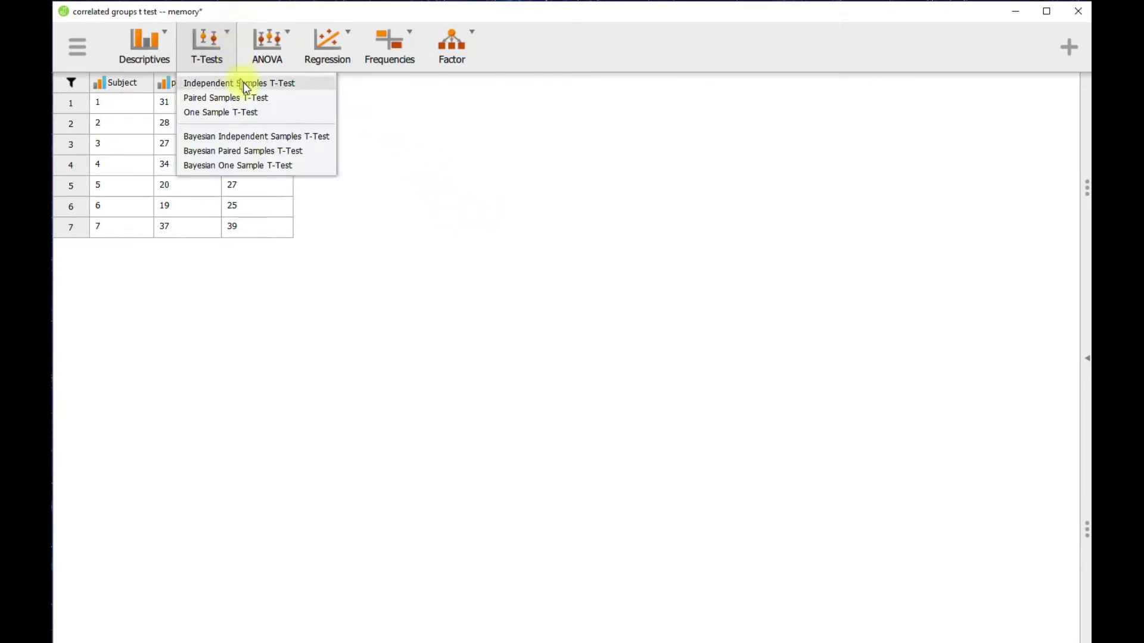
pyautogui.click(277, 103)
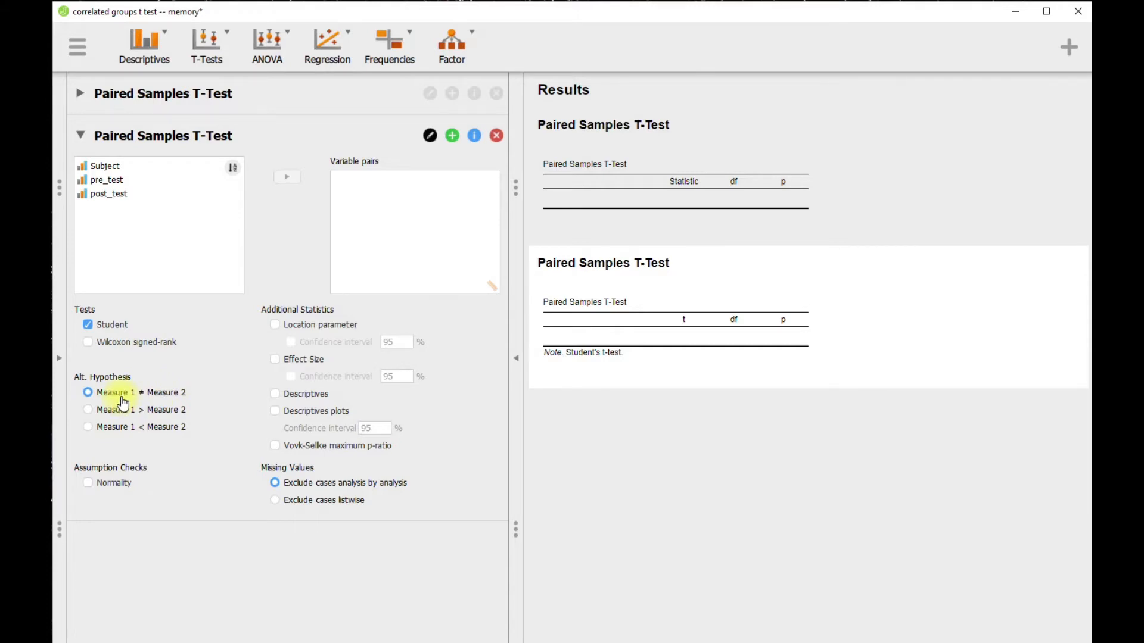
pyautogui.click(88, 483)
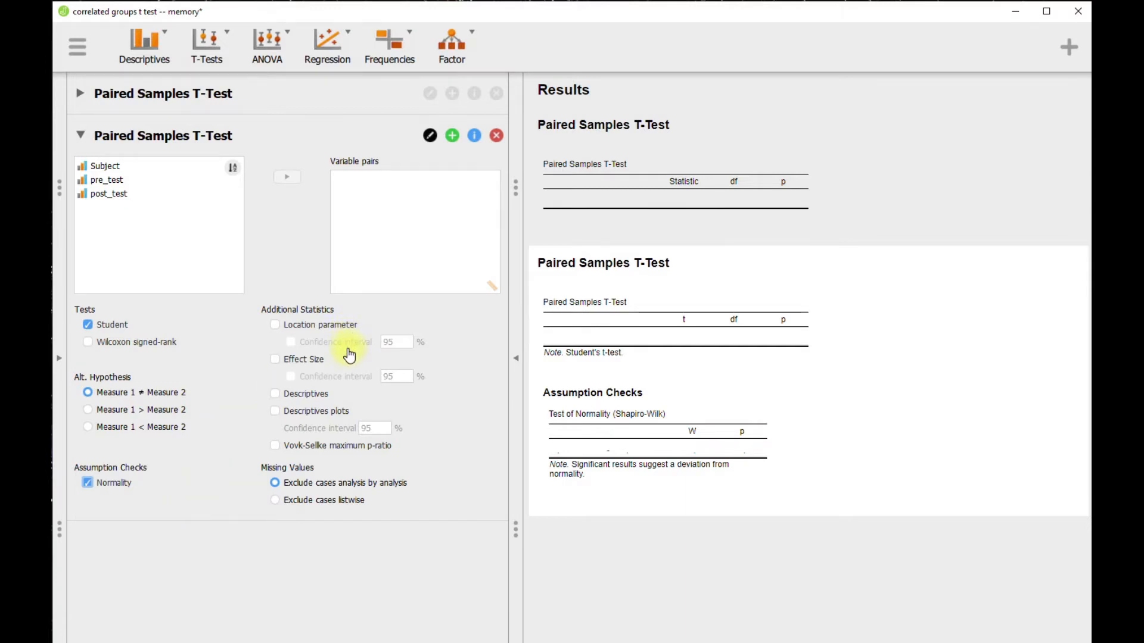
# Step: Enable the location parameter and effect size, each with a 95% confidence interval, and include descriptives
pyautogui.click(275, 326)
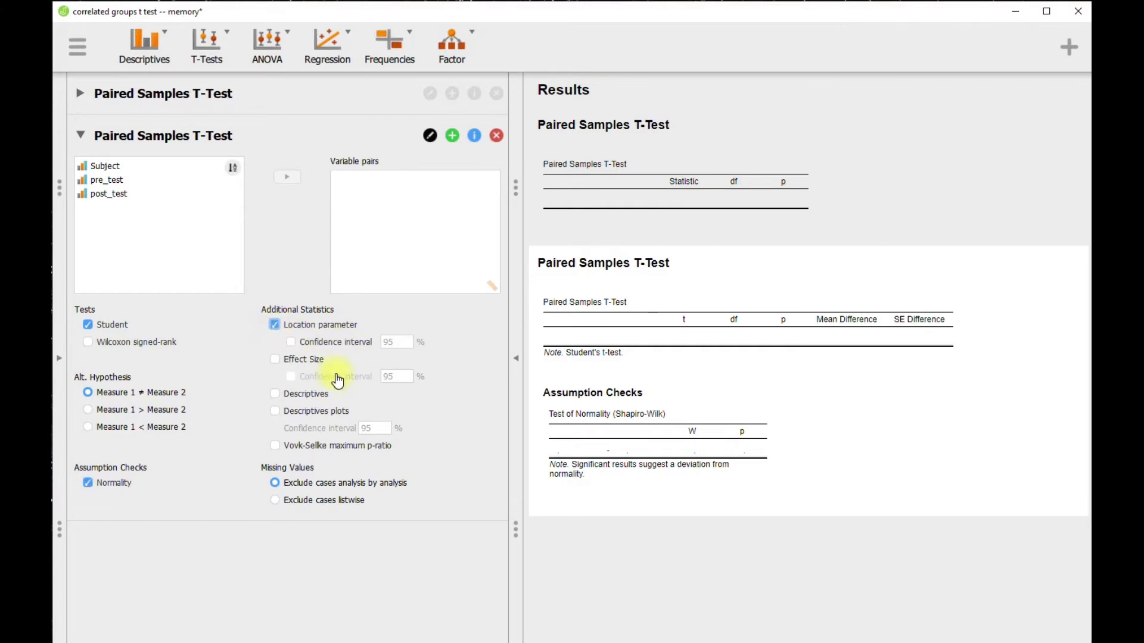
pyautogui.click(290, 342)
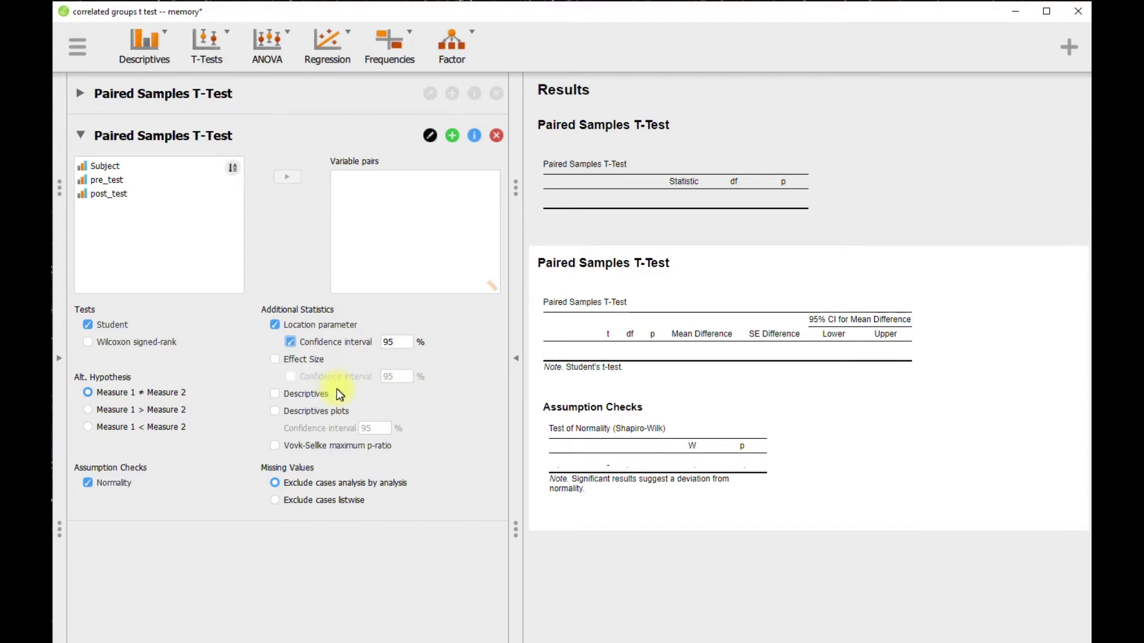
pyautogui.click(276, 360)
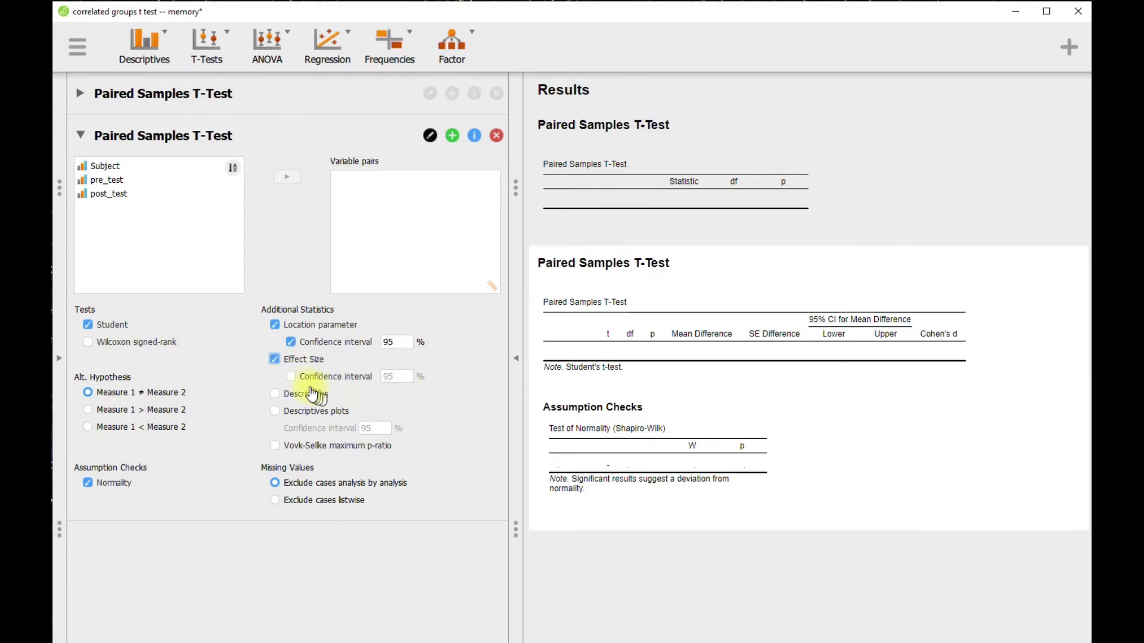
pyautogui.click(292, 377)
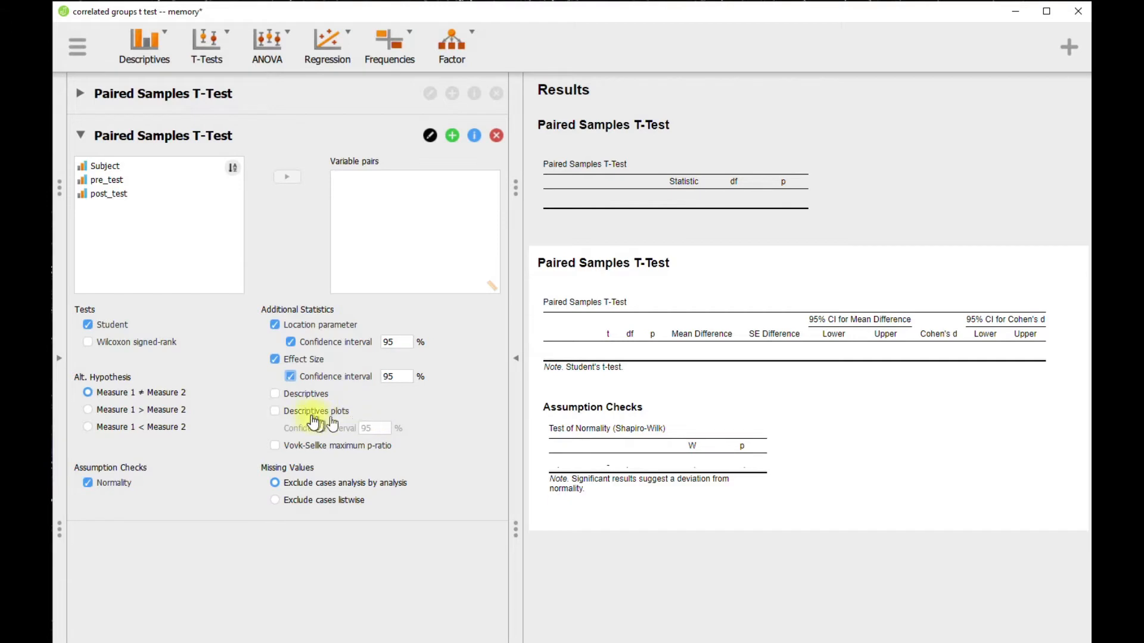
pyautogui.click(273, 396)
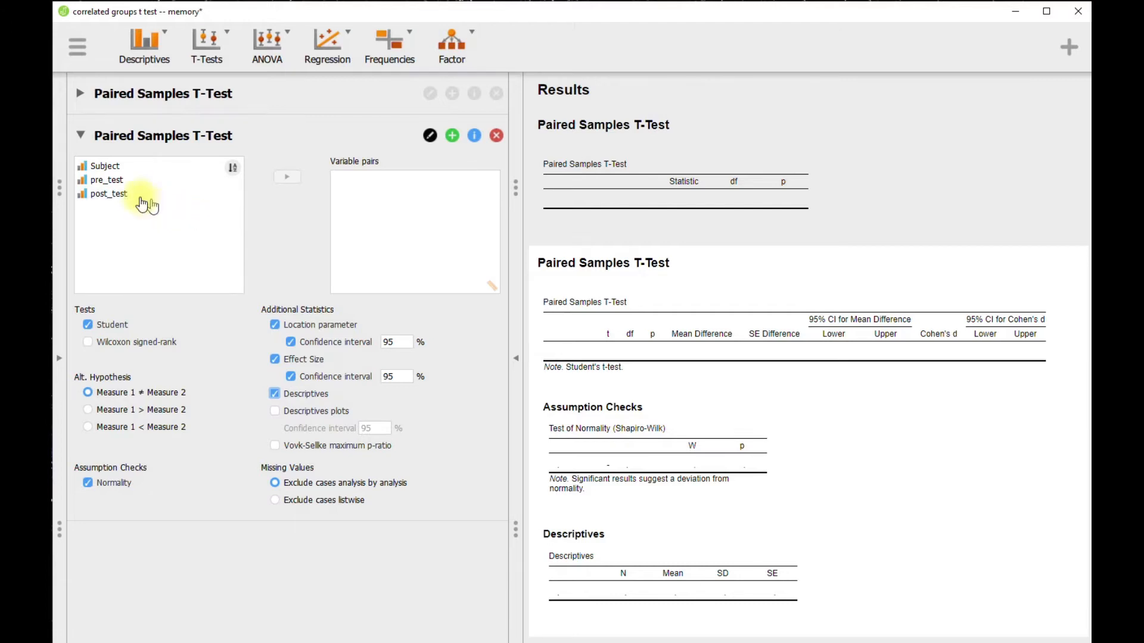
# Step: Assign pre_test and post_test, in that order, as the variable pair of the paired t-test
pyautogui.click(113, 180)
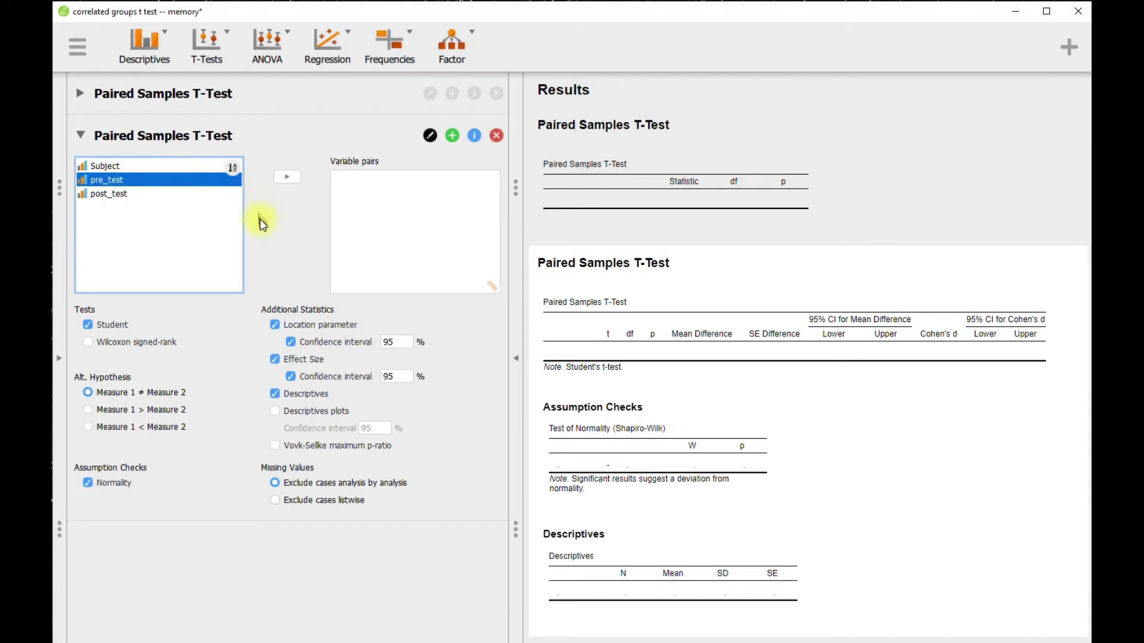
pyautogui.click(282, 179)
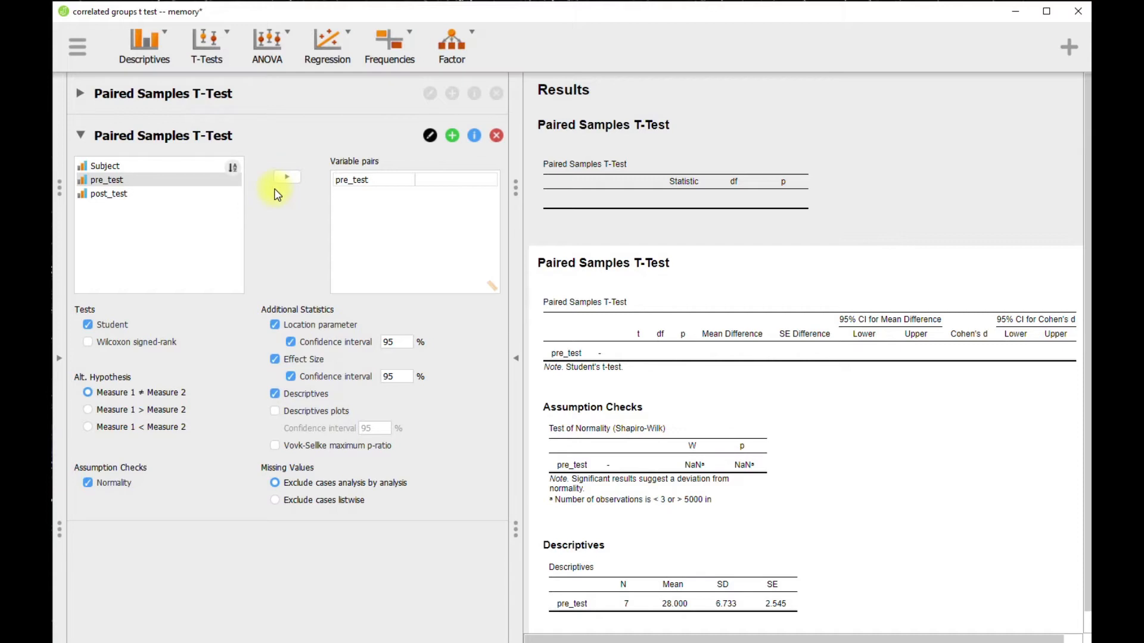
pyautogui.click(127, 195)
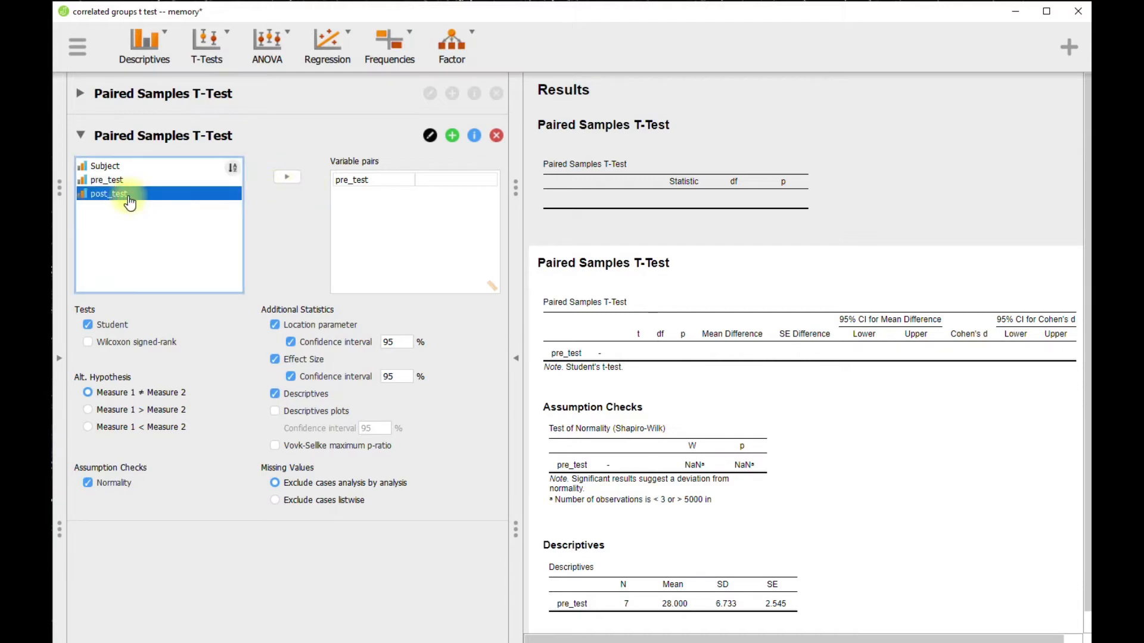
pyautogui.click(284, 179)
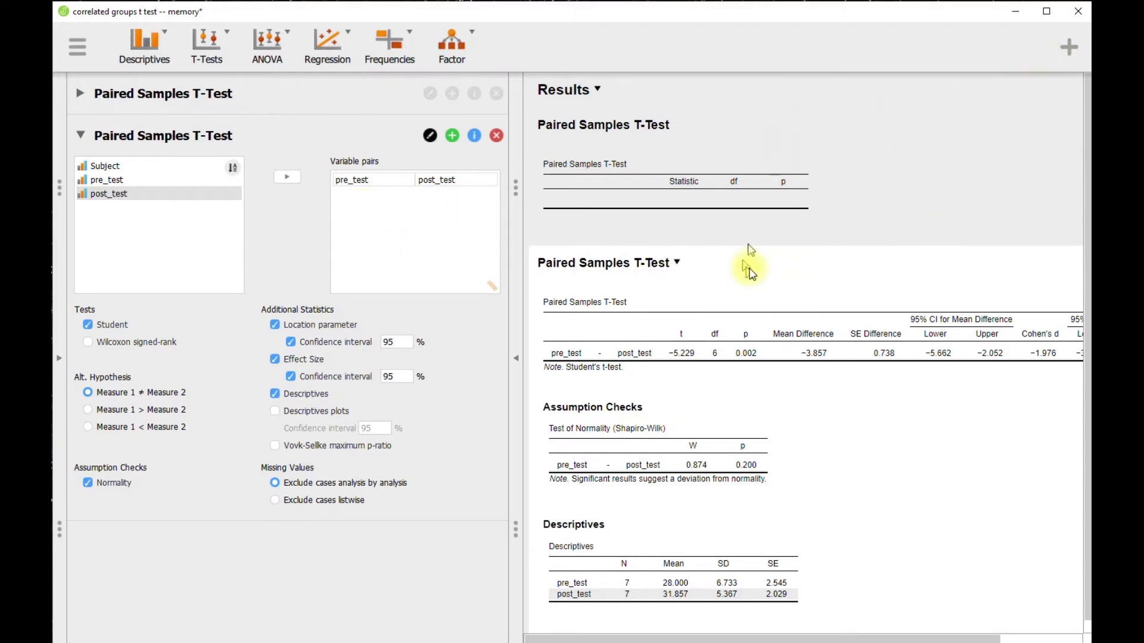
# Step: Compare the t-test output with the t-ratio, mean difference and standard error calculations in the Excel calculator workbook
pyautogui.scroll(-1, 767, 539)
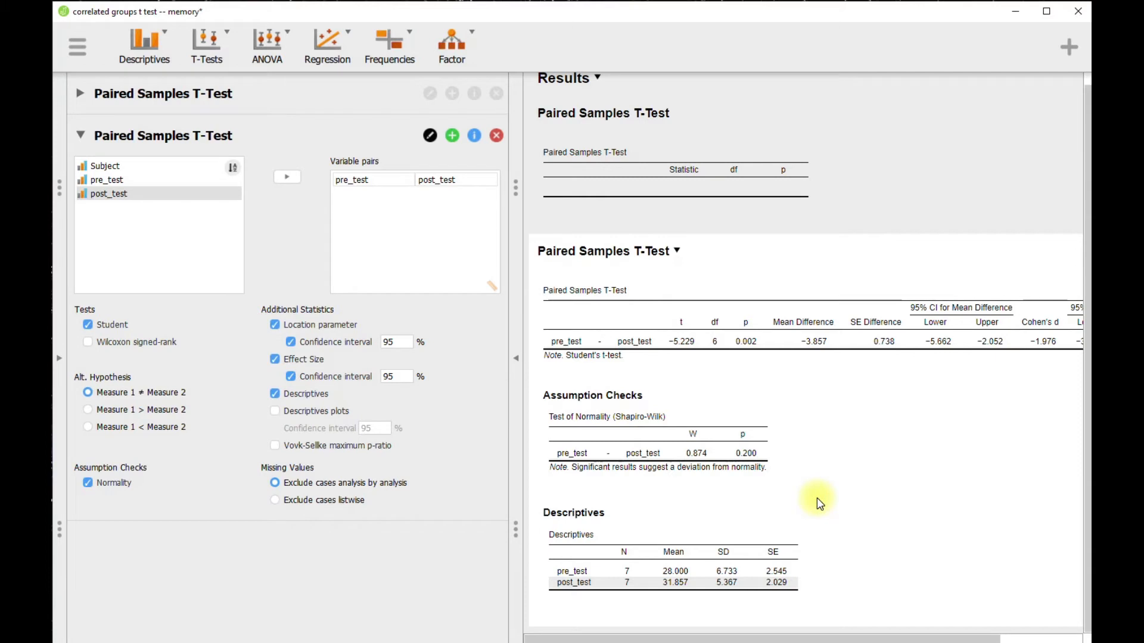
pyautogui.scroll(1, 818, 500)
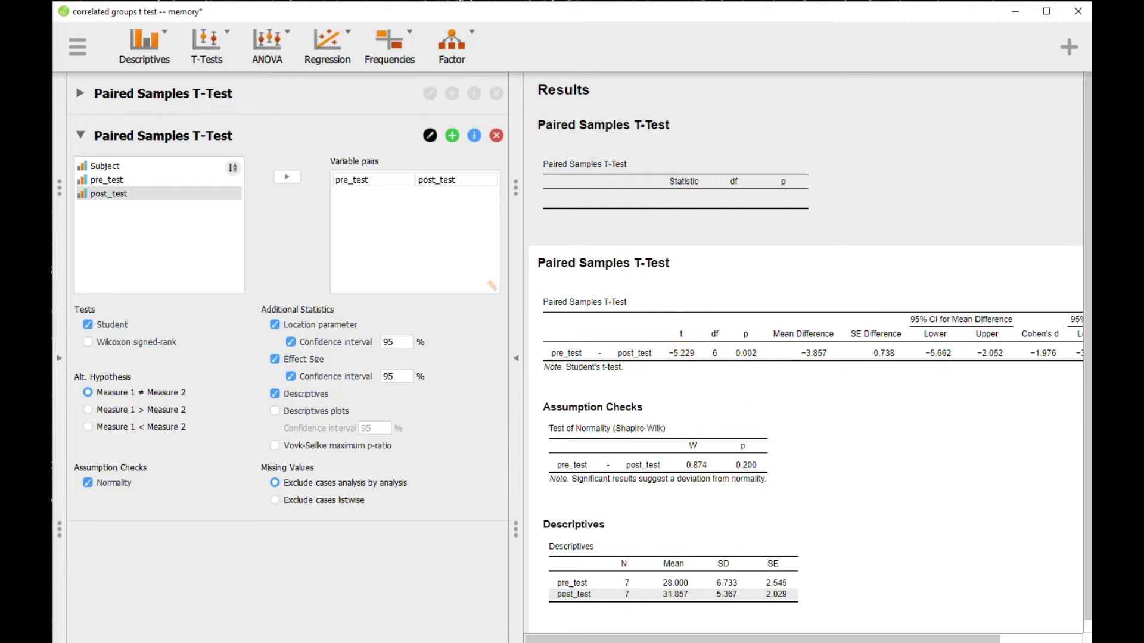
pyautogui.moveTo(1143, 3); pyautogui.dragTo(913, 5)
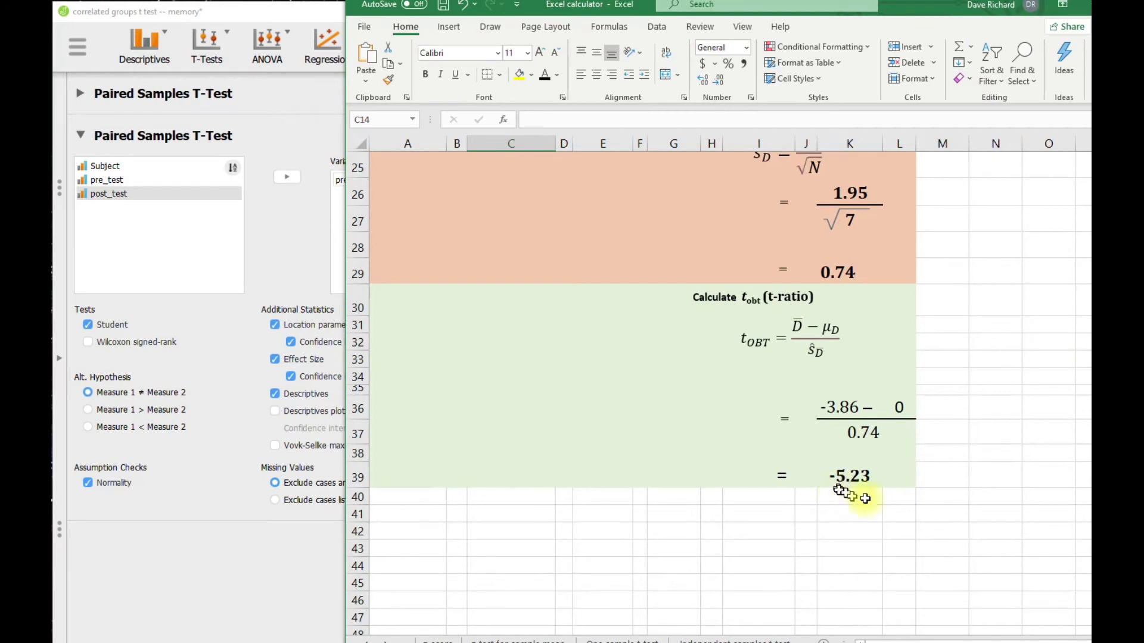
pyautogui.moveTo(643, 8); pyautogui.dragTo(1143, 83)
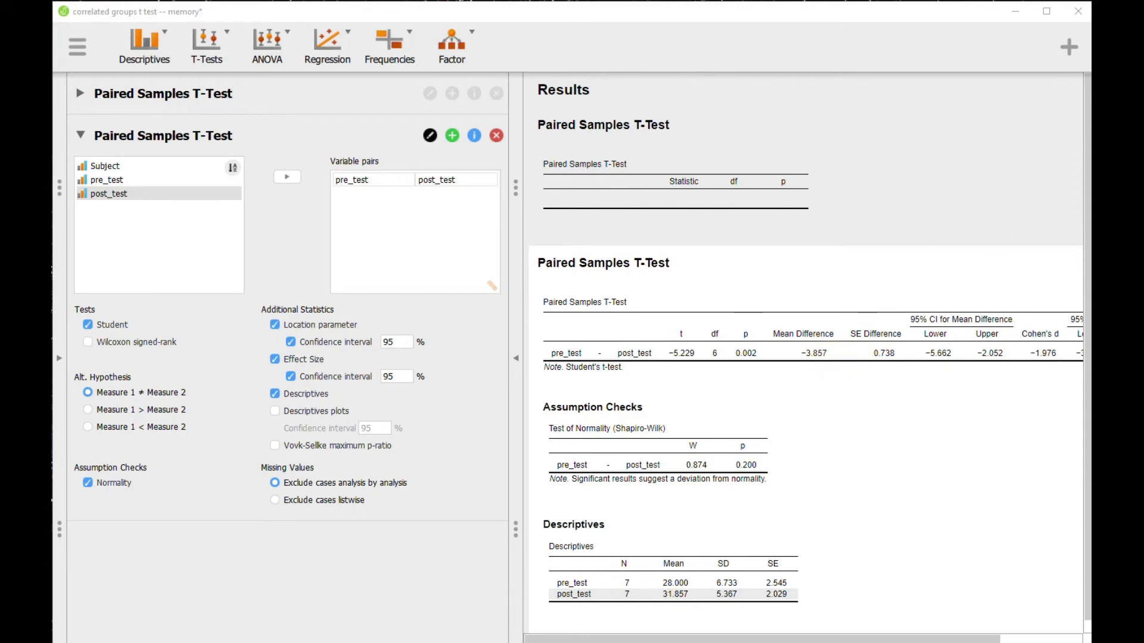
pyautogui.moveTo(1091, 69); pyautogui.dragTo(510, 79)
pyautogui.scroll(3, 691, 329)
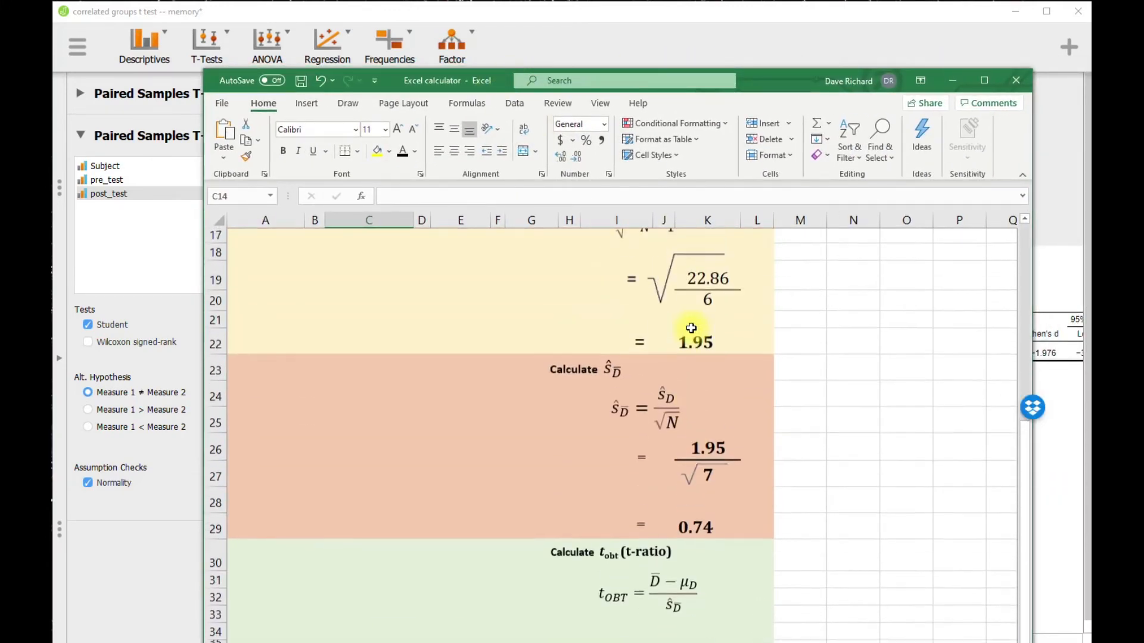
pyautogui.scroll(3, 691, 329)
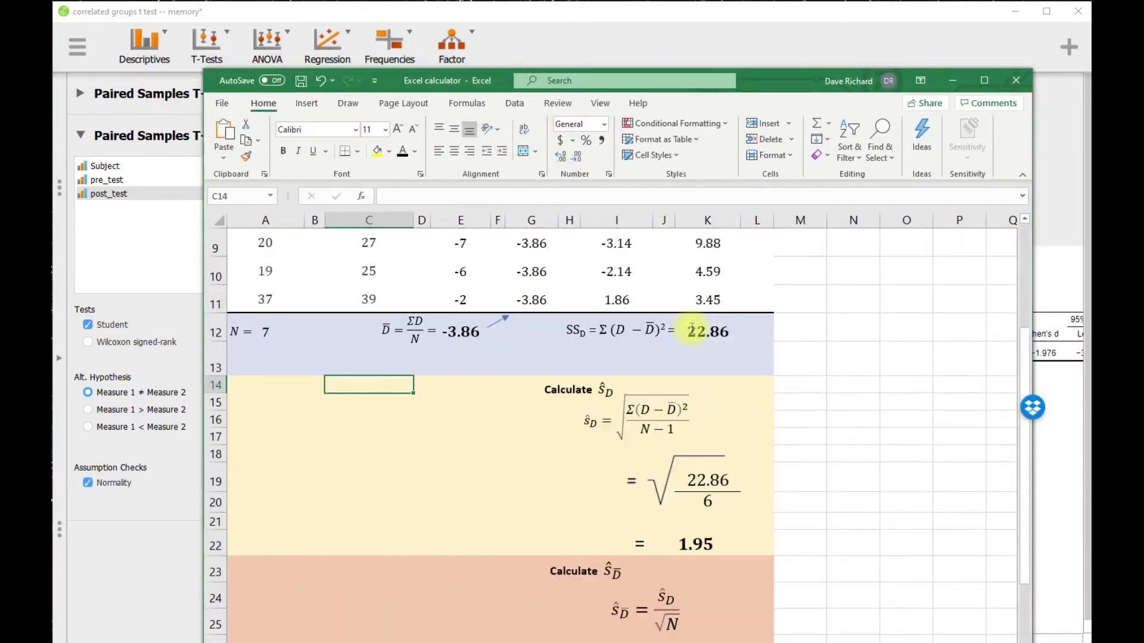
pyautogui.click(465, 342)
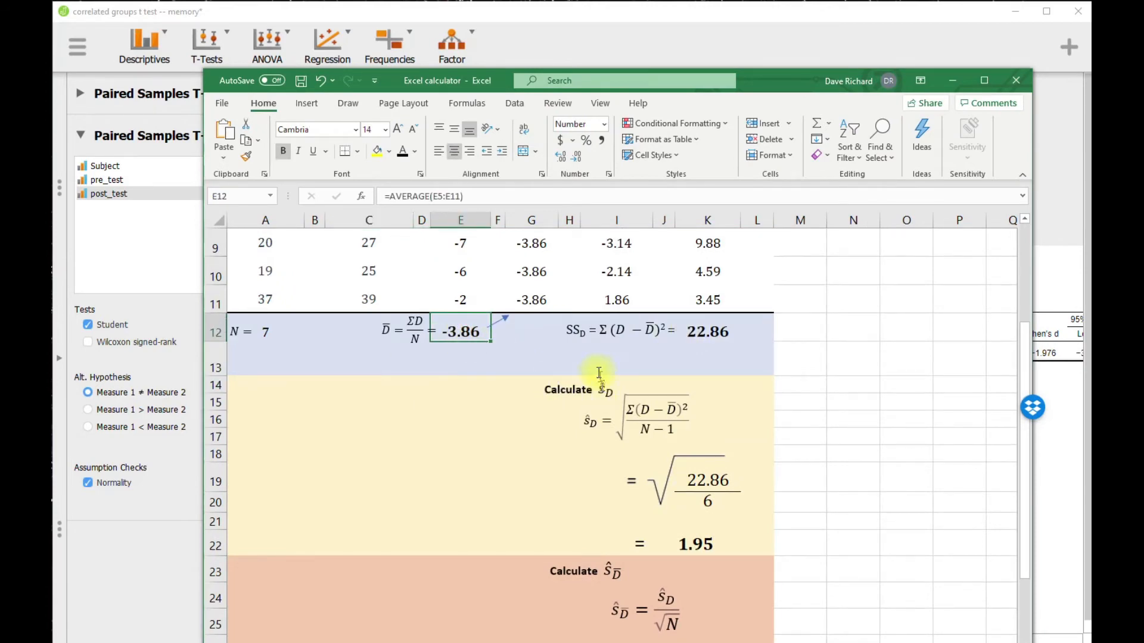
pyautogui.moveTo(755, 80); pyautogui.dragTo(1143, 64)
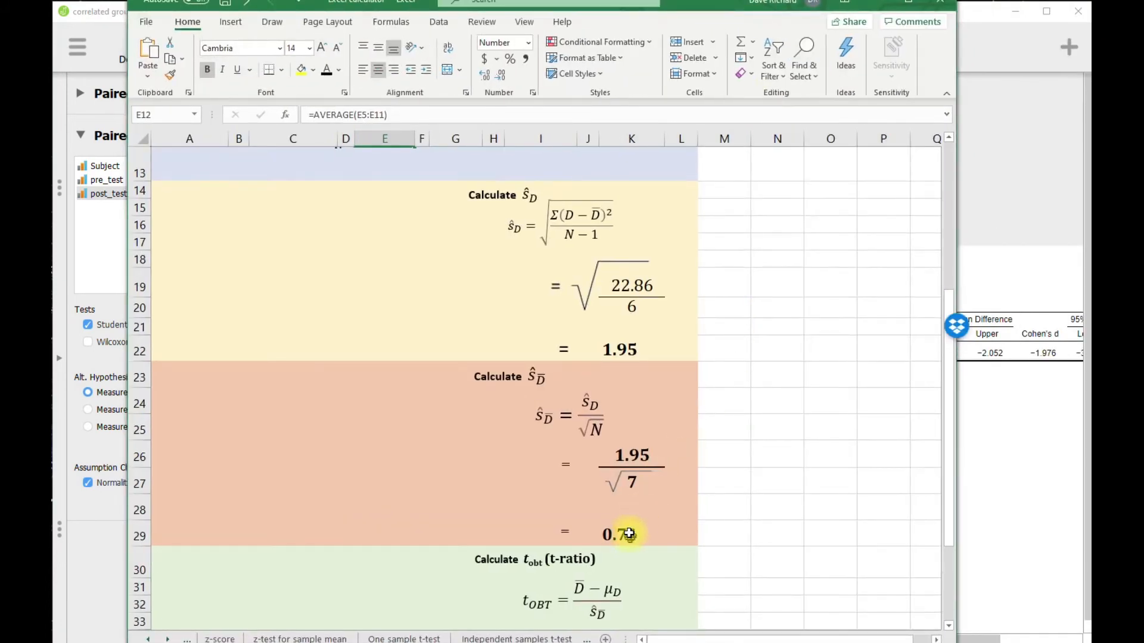
pyautogui.click(632, 532)
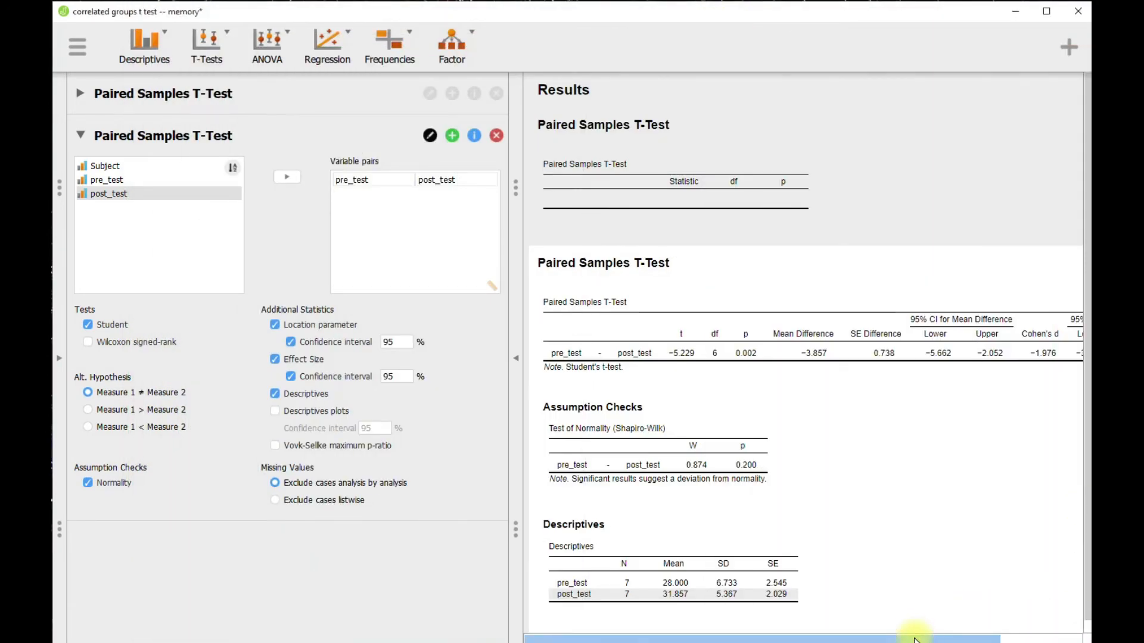
# Step: Examine Cohen's d and its confidence interval in the Paired Samples T-Test results table
pyautogui.moveTo(920, 638); pyautogui.dragTo(1026, 639)
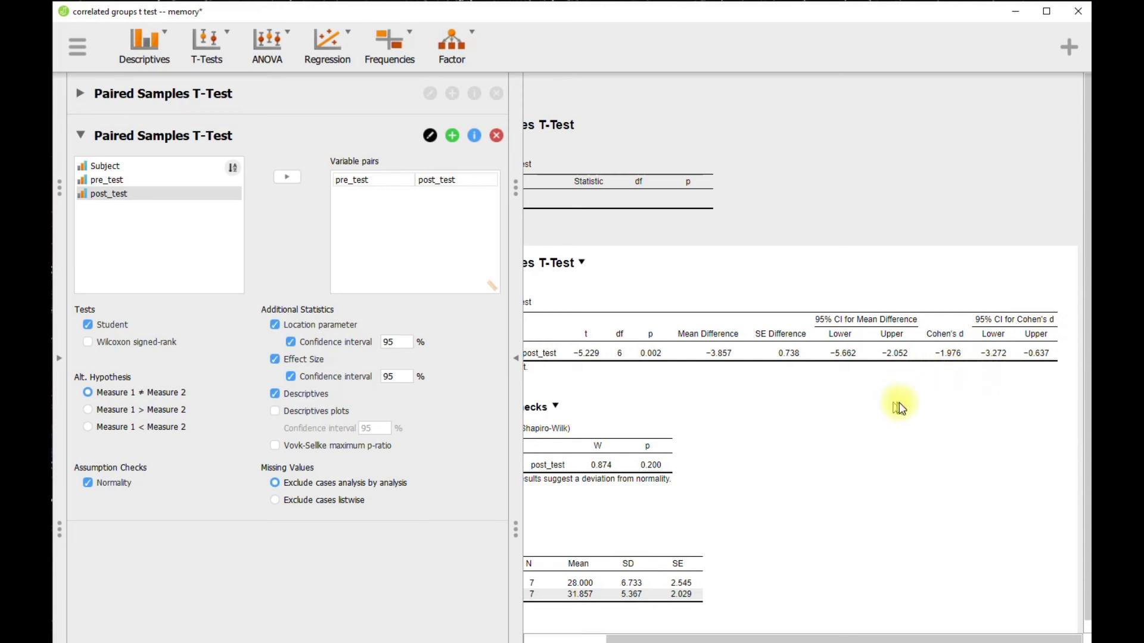
pyautogui.moveTo(758, 636); pyautogui.dragTo(678, 638)
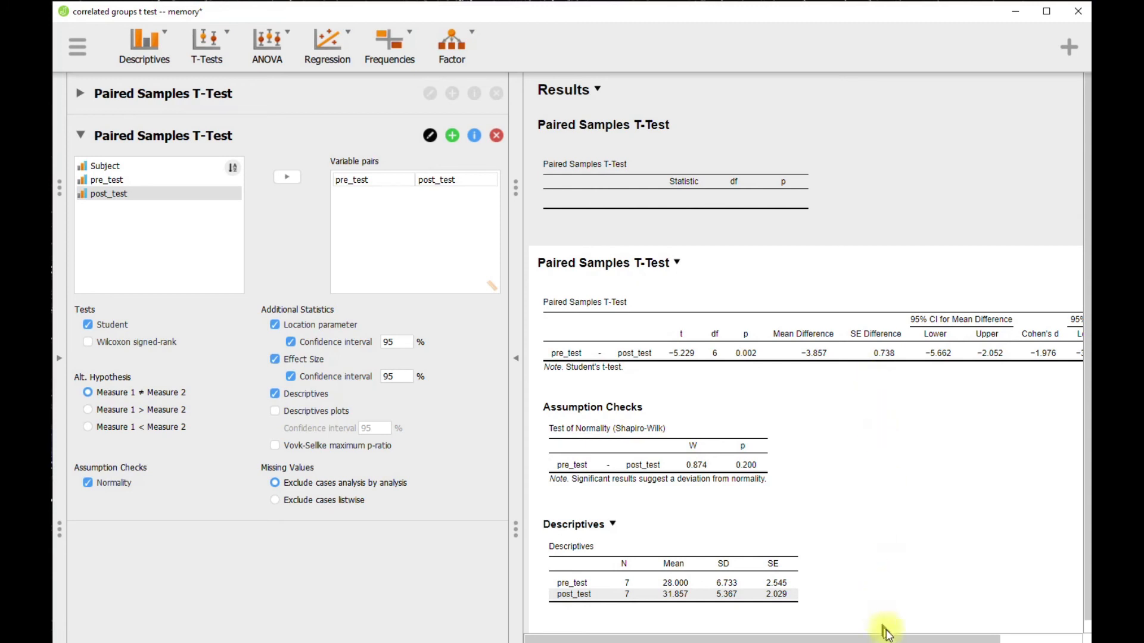
pyautogui.moveTo(892, 637)
pyautogui.mouseDown()
pyautogui.moveTo(908, 641)
pyautogui.moveTo(892, 640)
pyautogui.mouseUp()
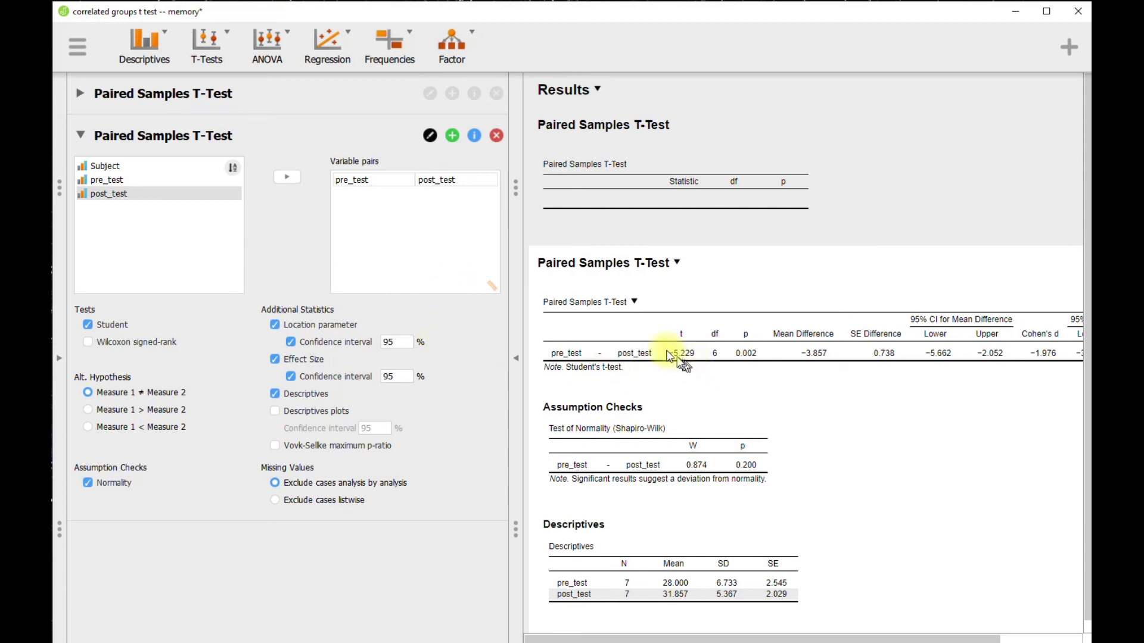
# Step: Reverse the variable pair by removing both variables and reassigning post_test first and pre_test second
pyautogui.click(443, 182)
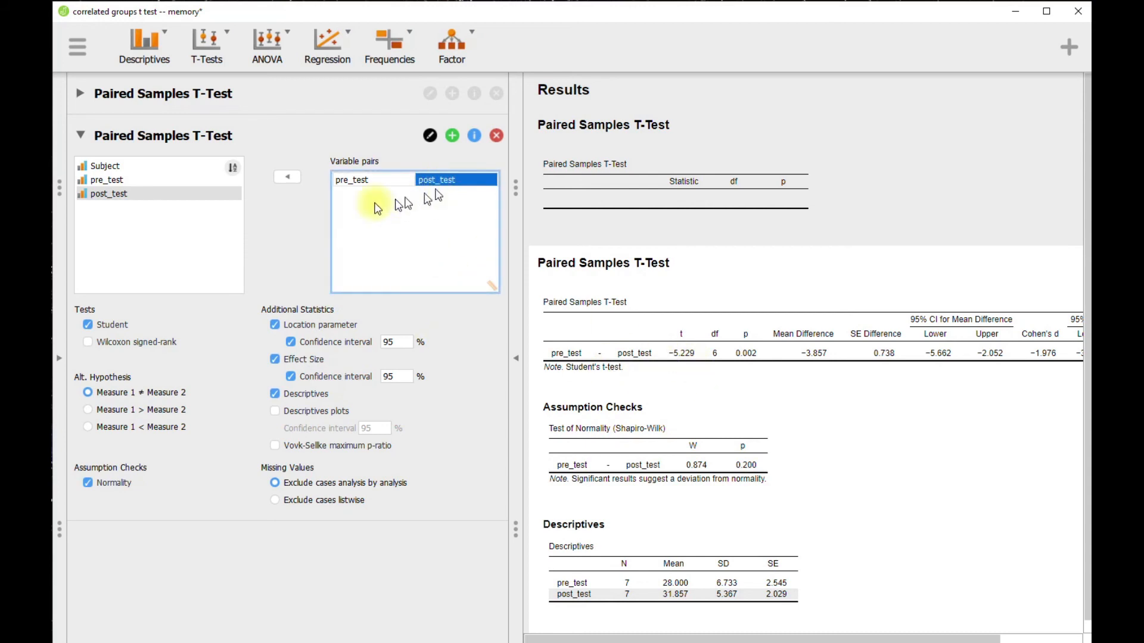
pyautogui.click(288, 177)
pyautogui.click(365, 194)
pyautogui.click(287, 177)
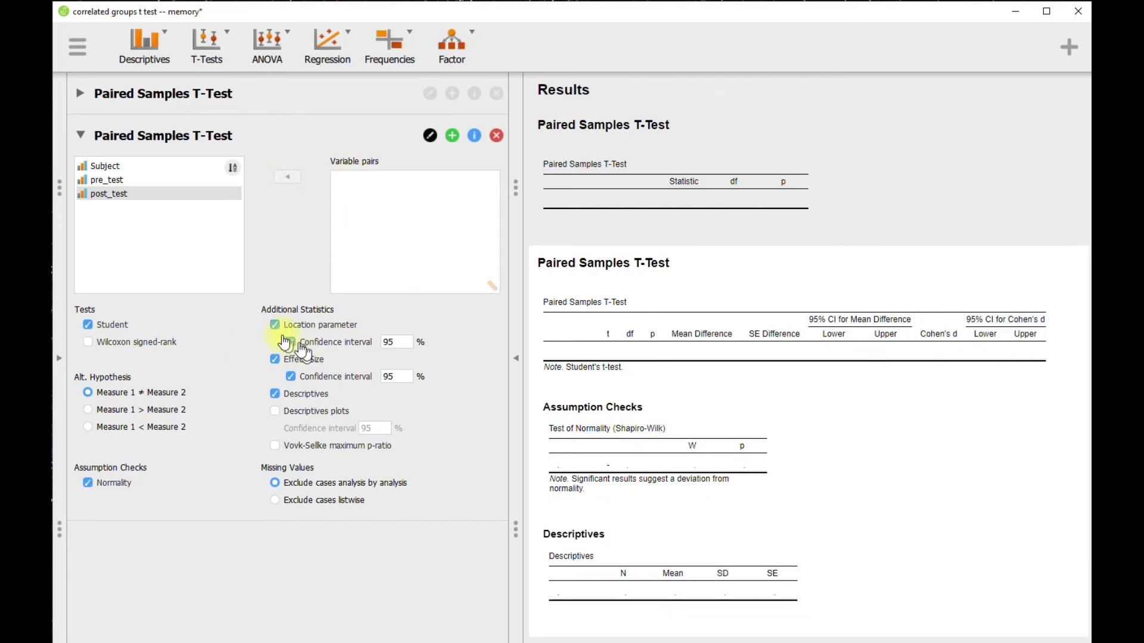
pyautogui.click(118, 197)
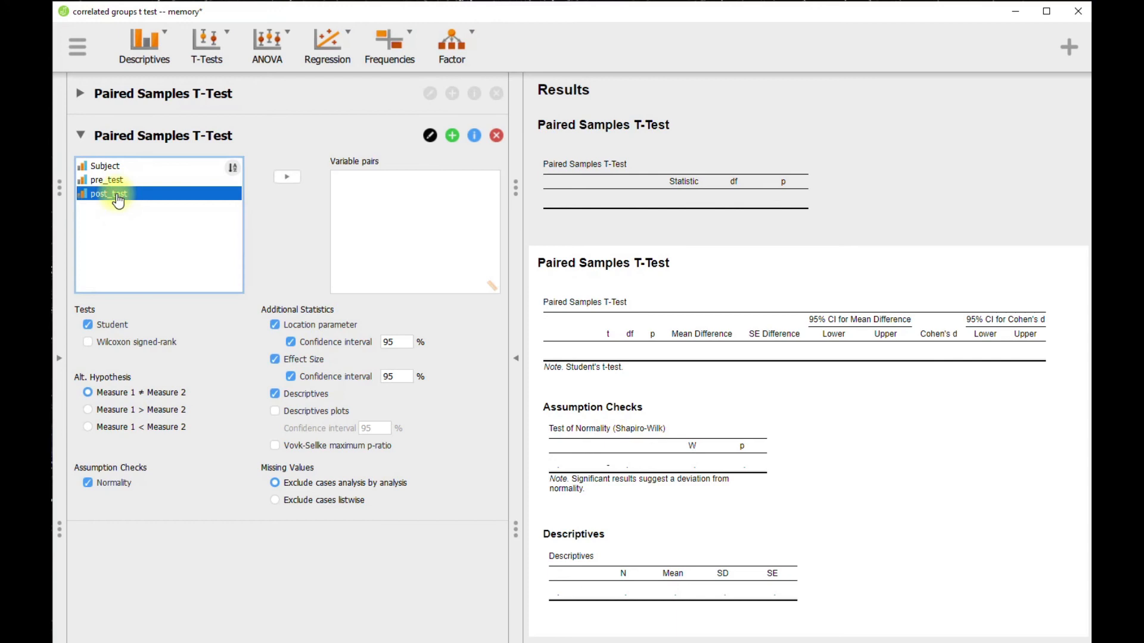
pyautogui.click(284, 177)
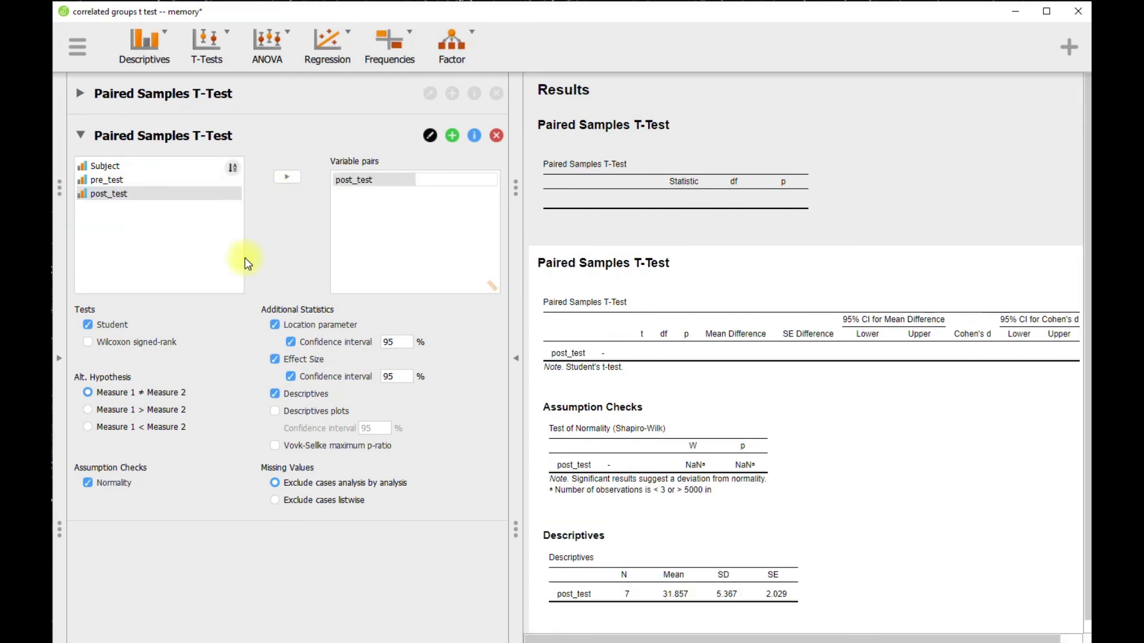
pyautogui.click(116, 180)
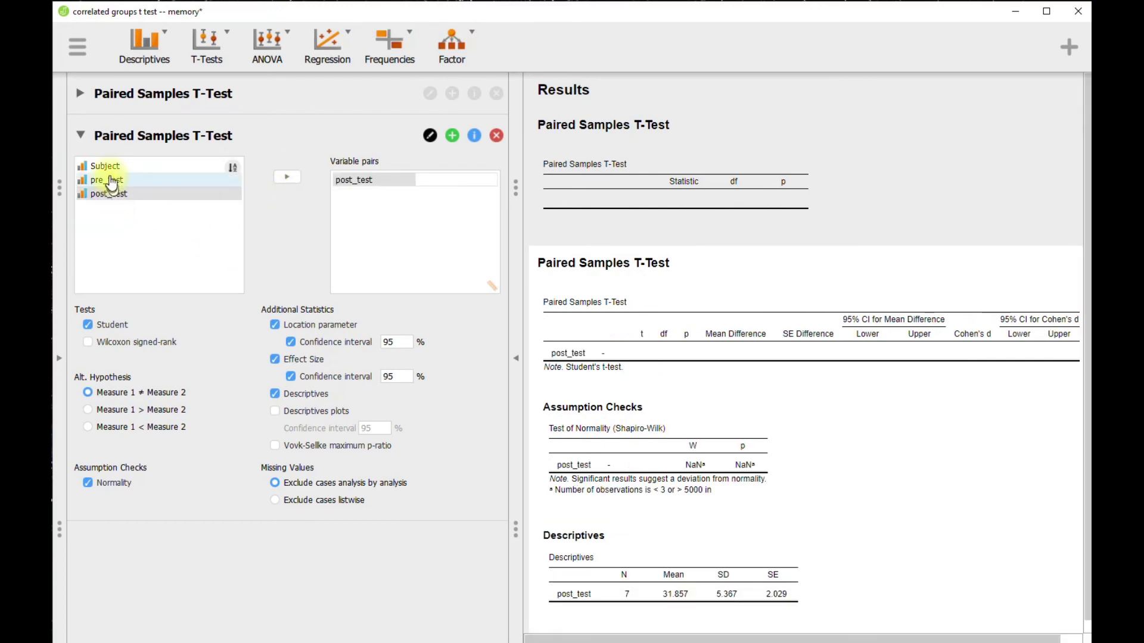
pyautogui.click(283, 179)
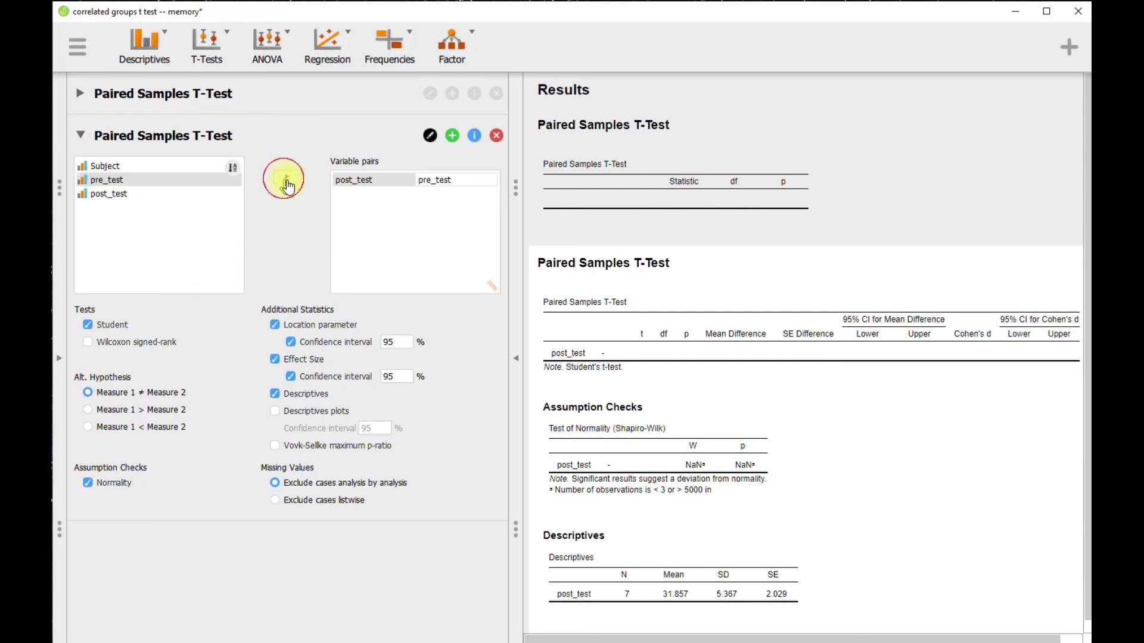